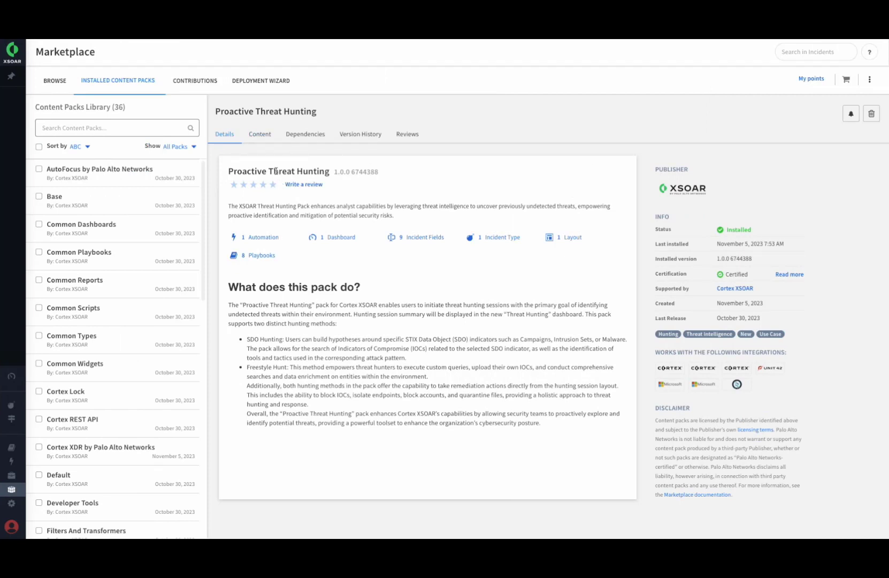
- View the Proactive Threat Hunting pack's content, then its seven required and four optional dependencies
{"action": "left_click", "coordinate": [257, 135]}
{"action": "left_click", "coordinate": [298, 136]}
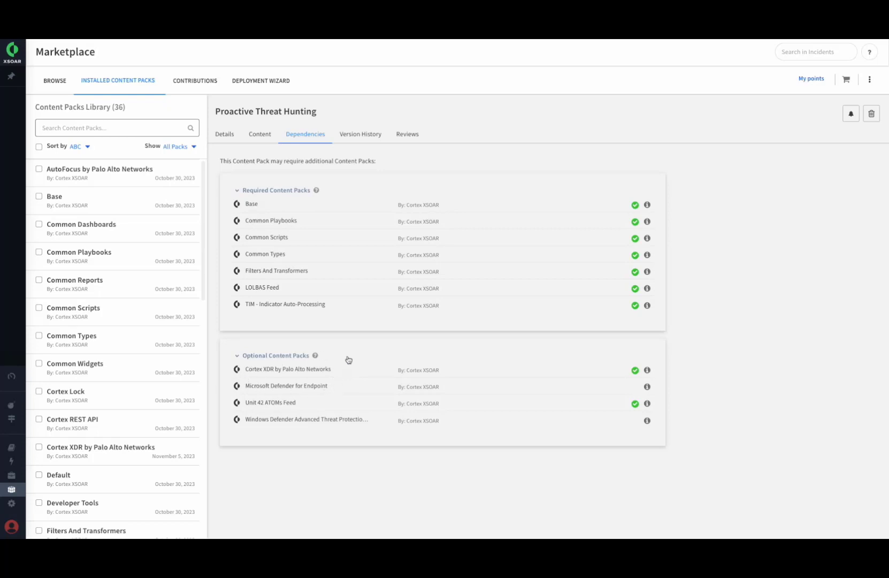
- In Integrations settings, search 'mitre' and inspect the MITRE ATT&CK instance settings
{"action": "mouse_move", "coordinate": [12, 505]}
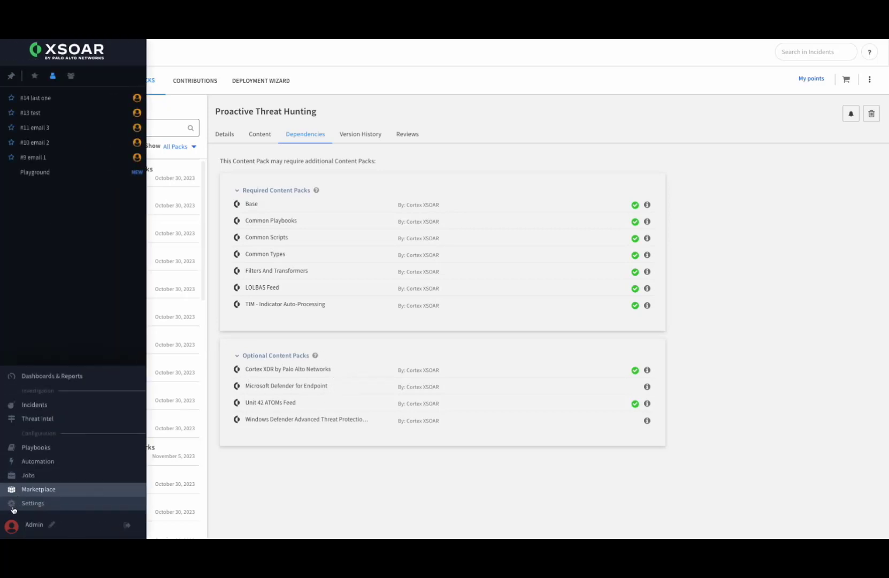
{"action": "left_click", "coordinate": [12, 505]}
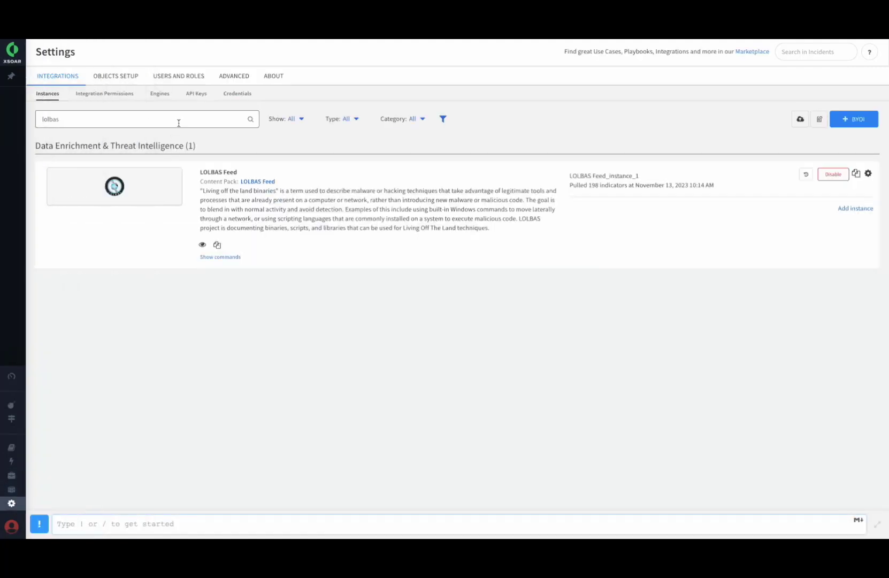
{"action": "double_click", "coordinate": [178, 123]}
{"action": "type", "text": "mitre"}
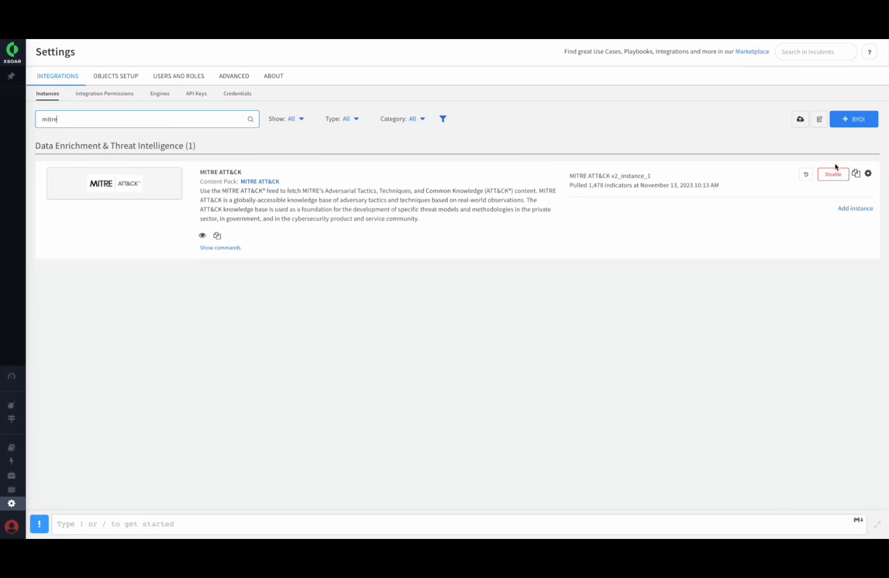
{"action": "left_click", "coordinate": [868, 173]}
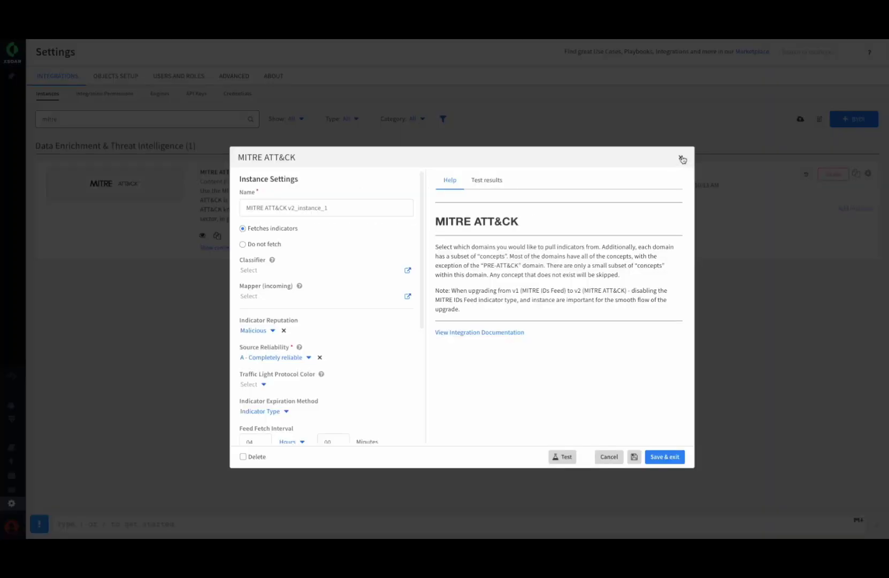
{"action": "left_click", "coordinate": [681, 158]}
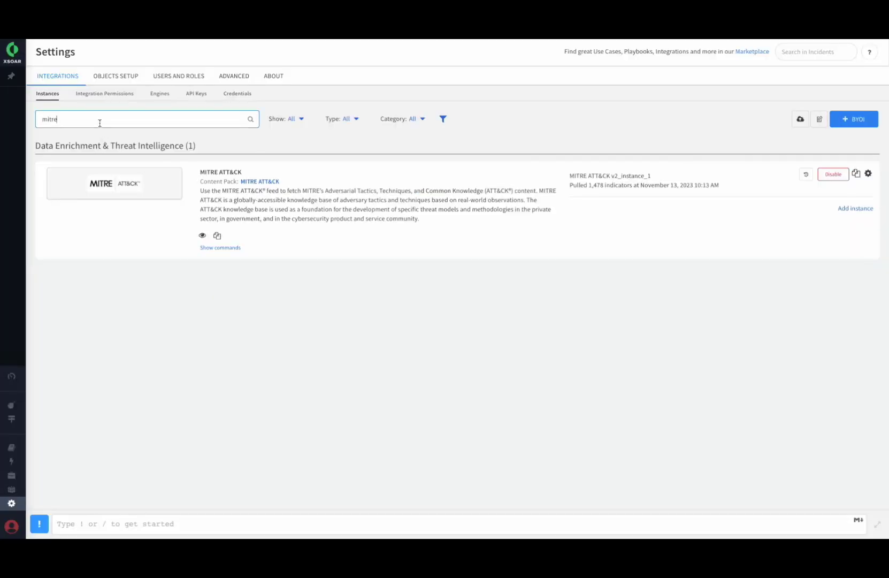
- Search 'unit4' and inspect the Unit 42 ATOMs Feed instance settings
{"action": "double_click", "coordinate": [99, 123]}
{"action": "type", "text": "unit4"}
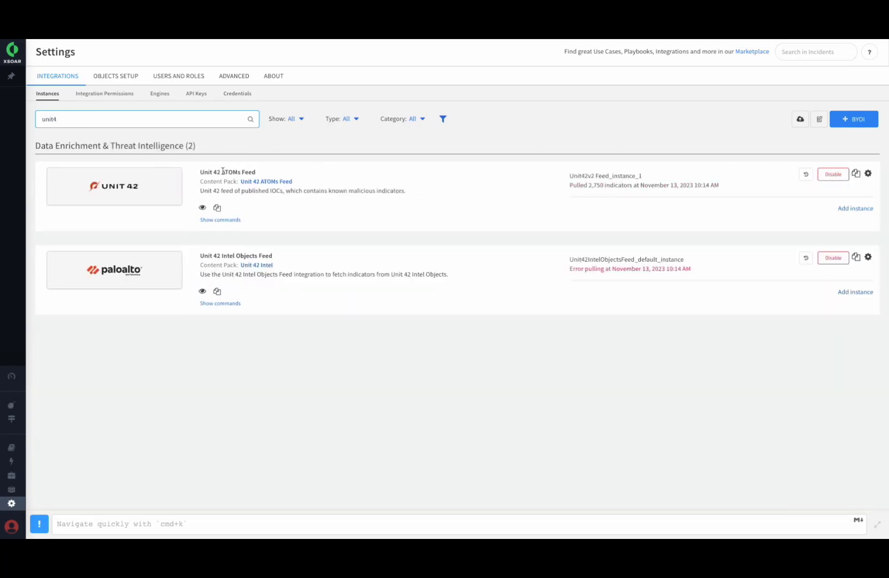
{"action": "left_click", "coordinate": [868, 174]}
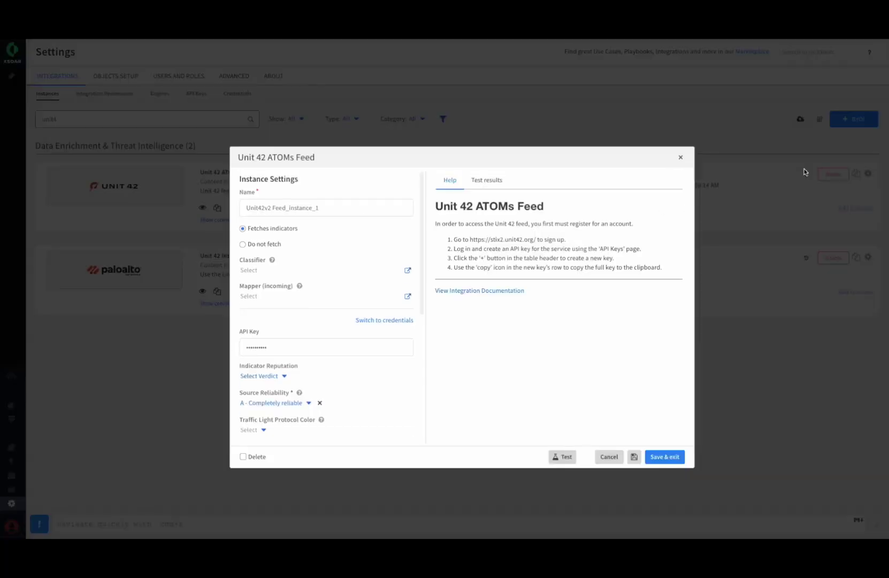
{"action": "left_click", "coordinate": [682, 158]}
- Replace the search with 'lolbas' and open the LOLBAS Feed instance settings
{"action": "left_click", "coordinate": [97, 118]}
{"action": "key", "text": "ctrl+a"}
{"action": "key", "text": "BackSpace"}
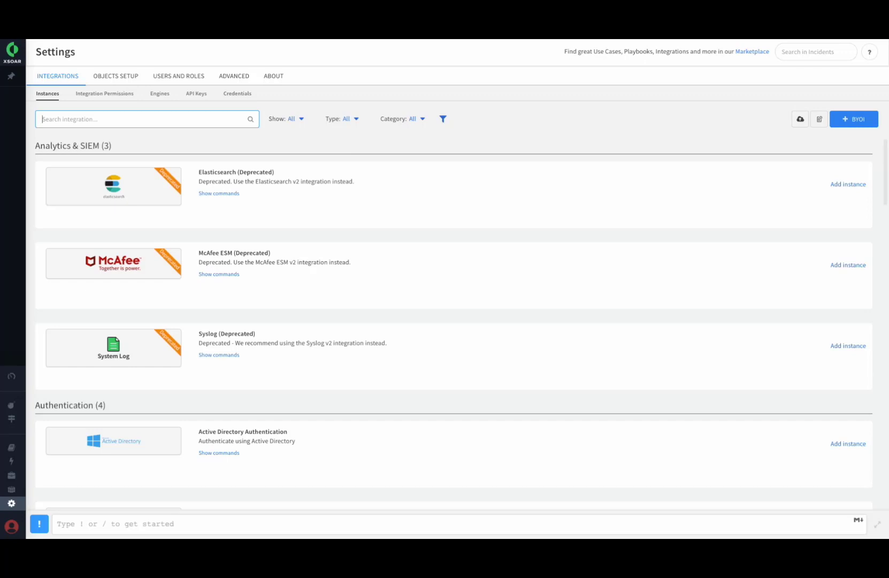
{"action": "type", "text": "lolbas"}
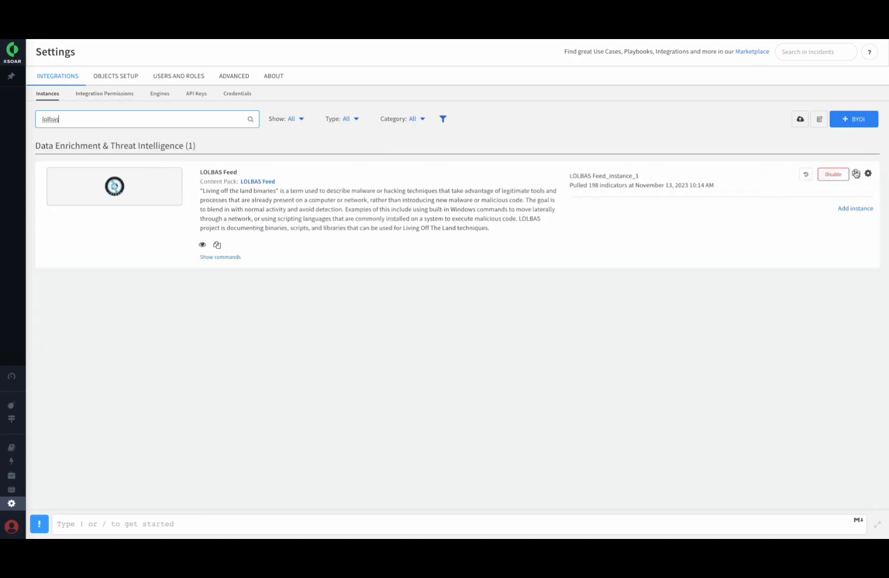
{"action": "left_click", "coordinate": [867, 173]}
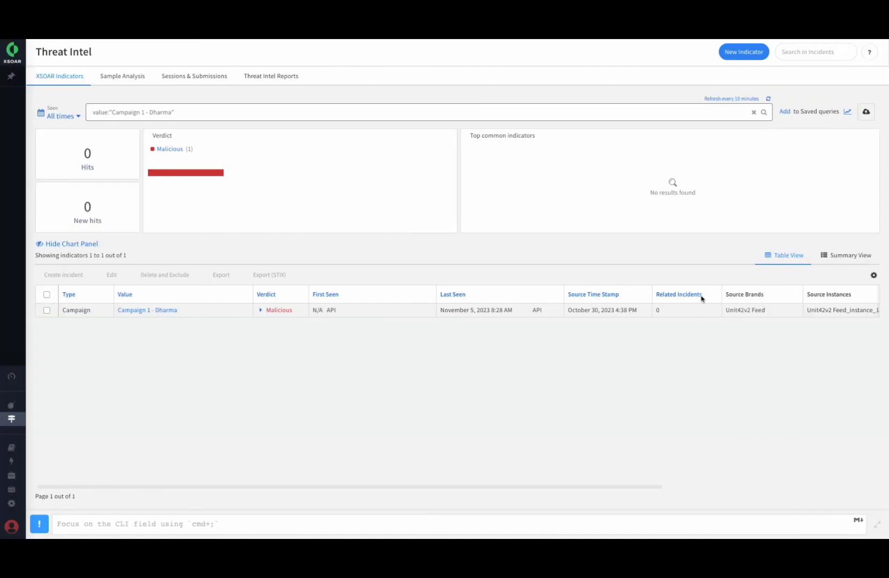
- Open the Campaign 1 - Dharma indicator and scroll its 68 relationships
{"action": "left_click", "coordinate": [159, 312]}
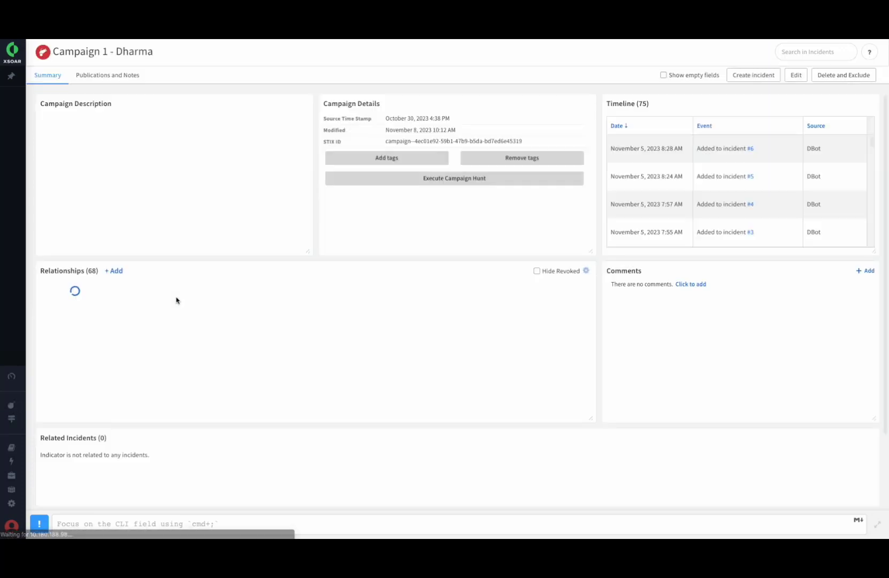
{"action": "left_click_drag", "start_coordinate": [590, 311], "coordinate": [589, 339]}
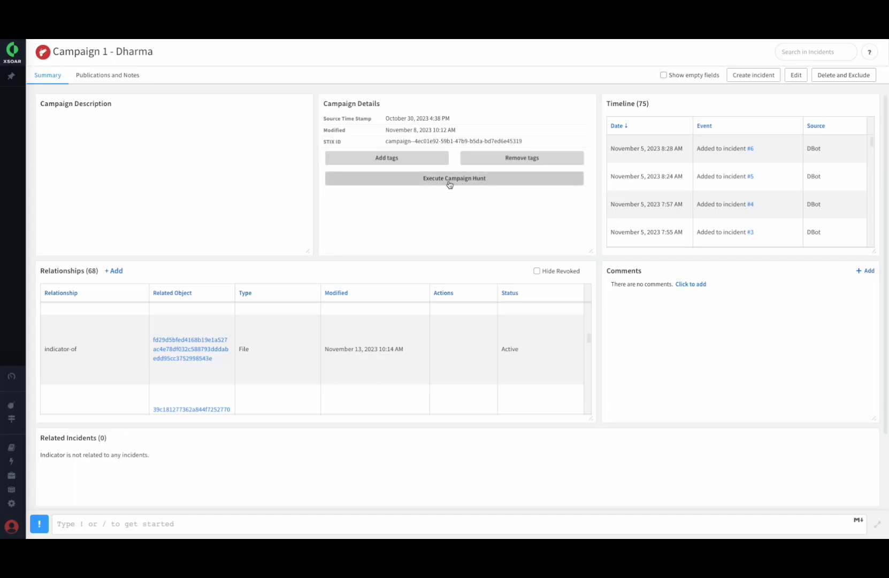
- Execute a campaign hunt for Campaign 1 - Dharma from the Campaign Details panel
{"action": "left_click", "coordinate": [465, 182]}
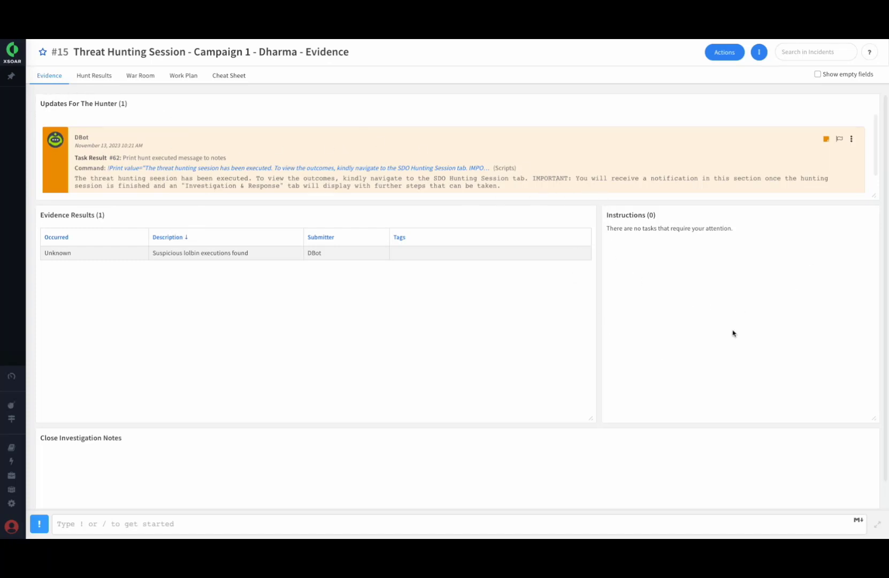
- Review incident #15's Hunt Results: Suspicious Executions of cmd.exe and StringSimilarity scores
{"action": "left_click", "coordinate": [98, 79]}
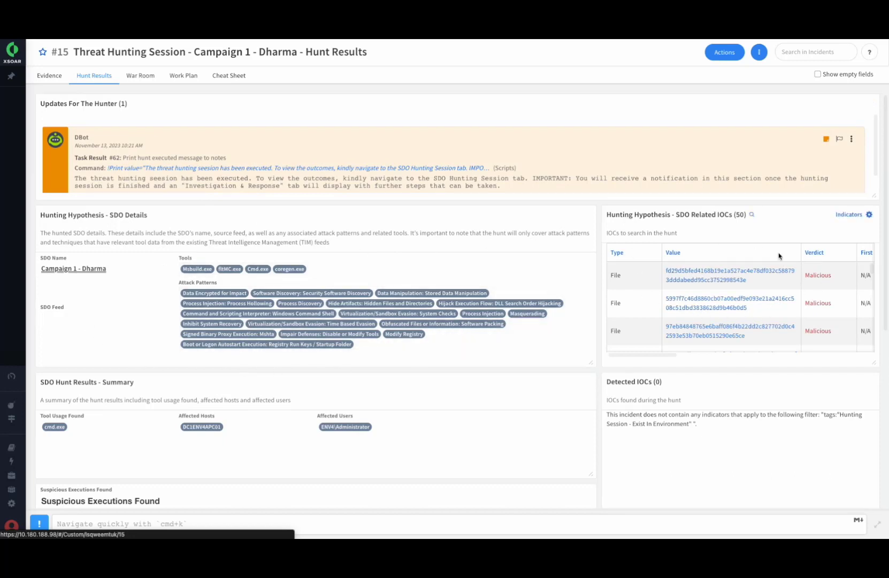
{"action": "scroll", "coordinate": [385, 379], "scroll_direction": "down", "scroll_amount": 1}
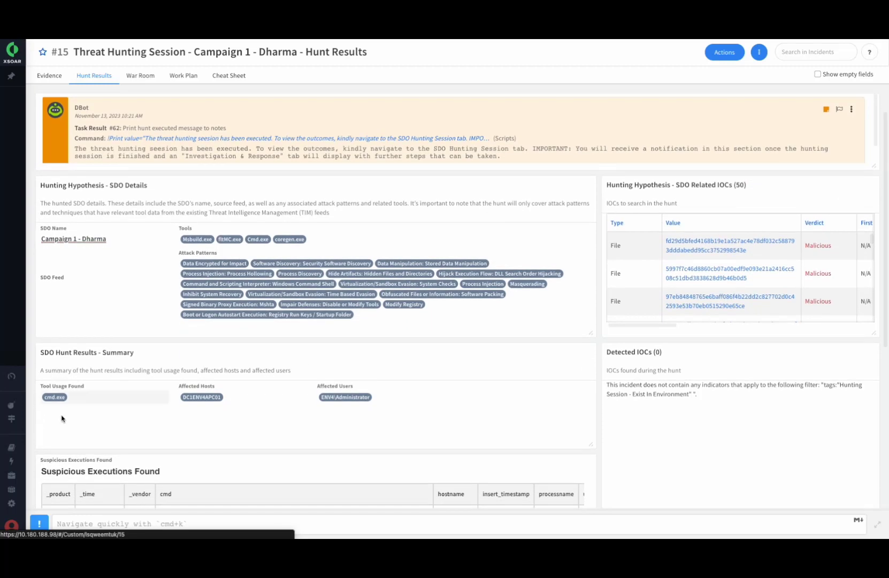
{"action": "scroll", "coordinate": [416, 393], "scroll_direction": "down", "scroll_amount": 5}
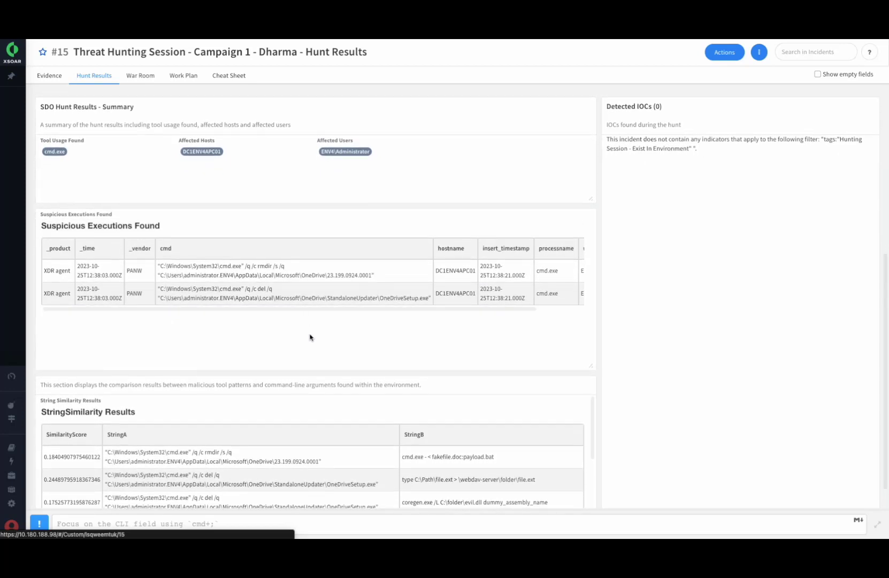
{"action": "scroll", "coordinate": [335, 345], "scroll_direction": "down", "scroll_amount": 1}
{"action": "scroll", "coordinate": [335, 345], "scroll_direction": "down", "scroll_amount": 1}
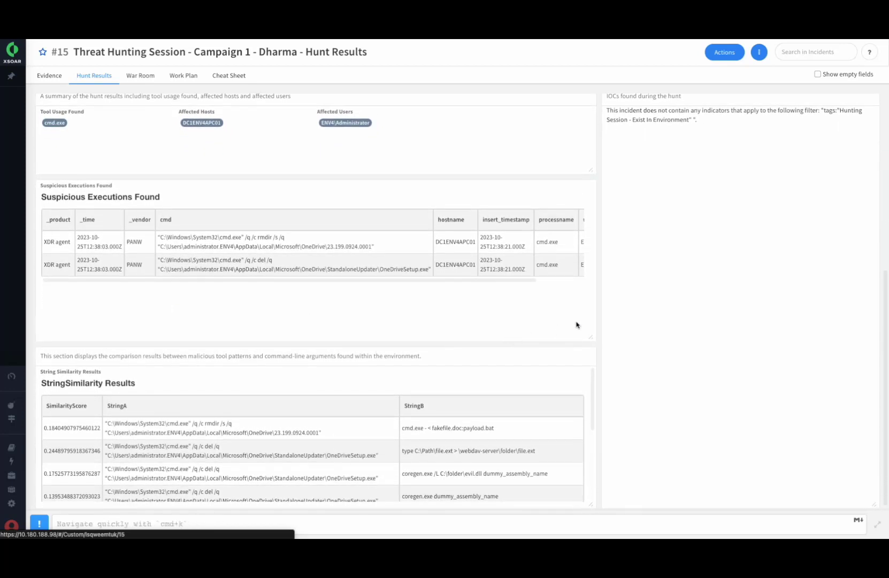
{"action": "scroll", "coordinate": [685, 268], "scroll_direction": "up", "scroll_amount": 1}
{"action": "scroll", "coordinate": [373, 381], "scroll_direction": "down", "scroll_amount": 1}
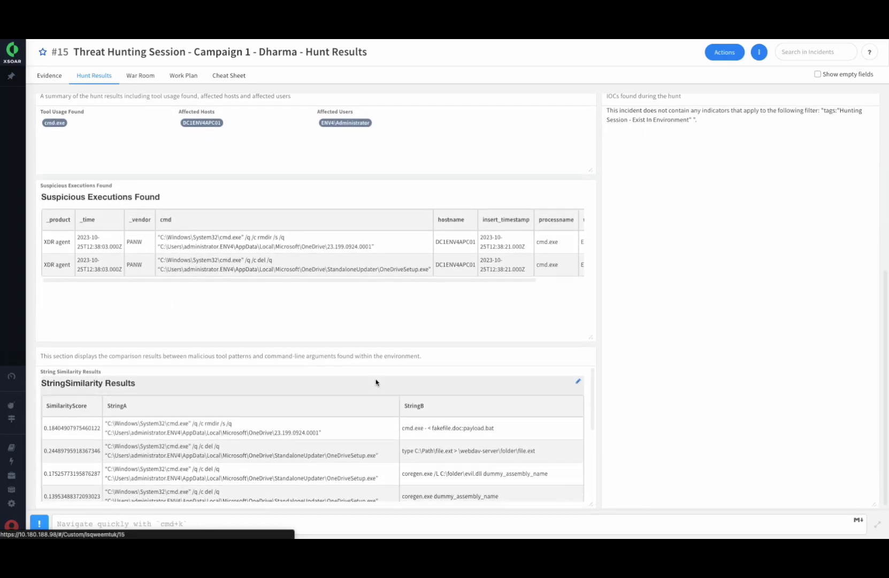
{"action": "scroll", "coordinate": [339, 377], "scroll_direction": "down", "scroll_amount": 1}
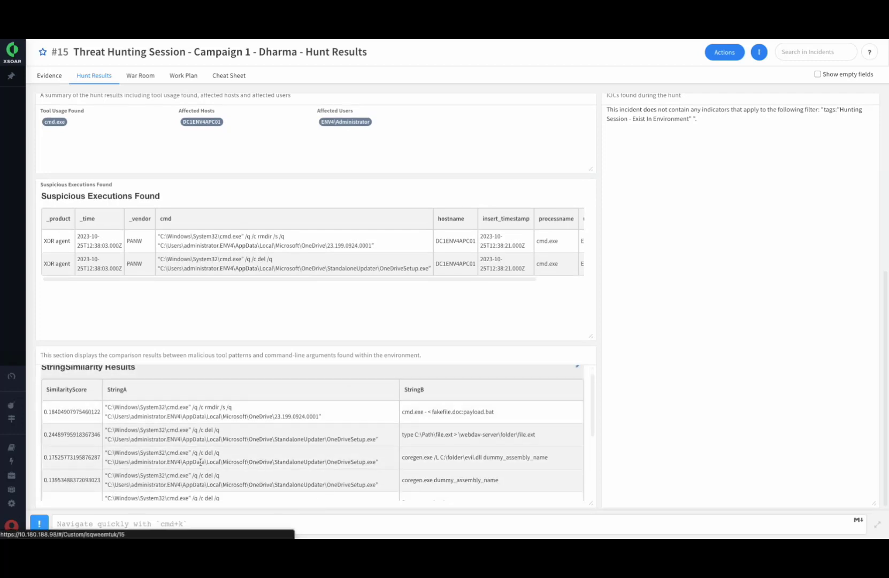
{"action": "scroll", "coordinate": [711, 334], "scroll_direction": "up", "scroll_amount": 15}
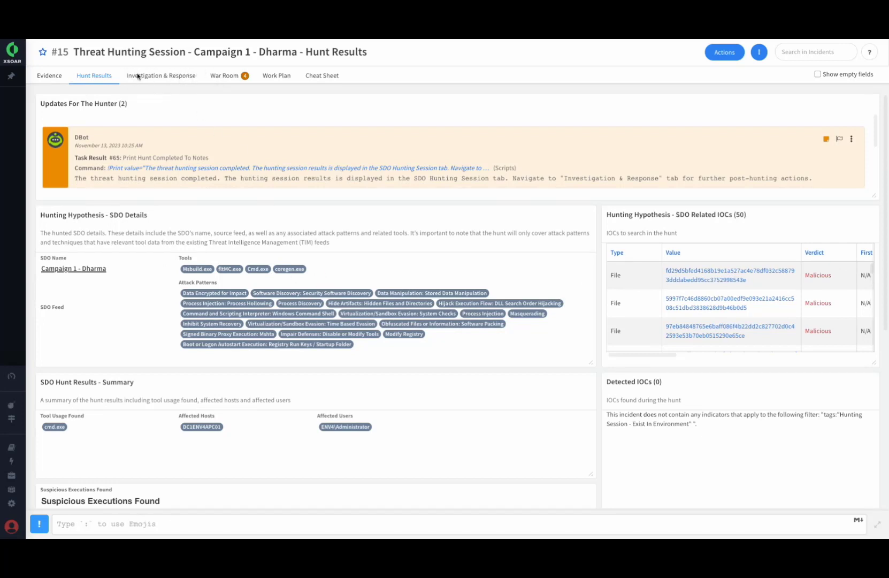
- Run Entity Enrichment from Investigation & Response and open its choose-entities task
{"action": "left_click", "coordinate": [157, 77]}
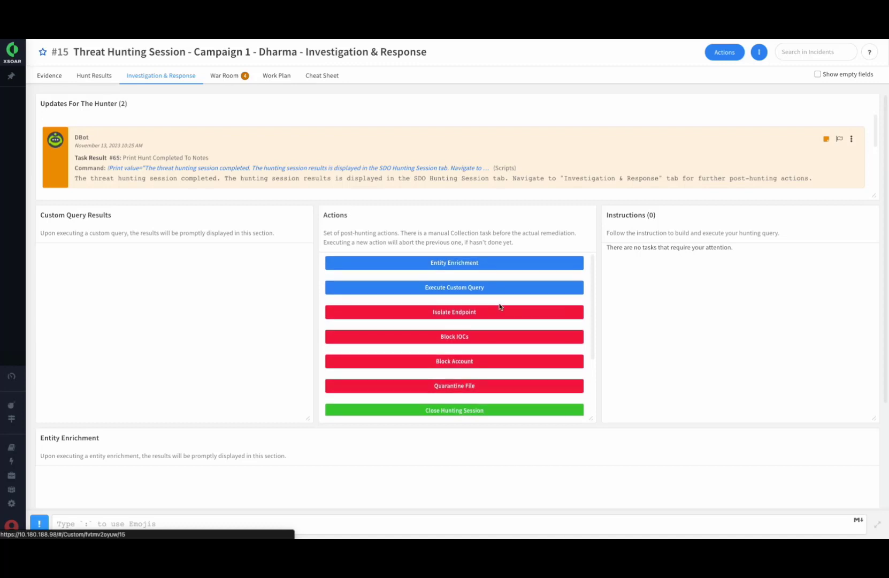
{"action": "scroll", "coordinate": [497, 321], "scroll_direction": "down", "scroll_amount": 1}
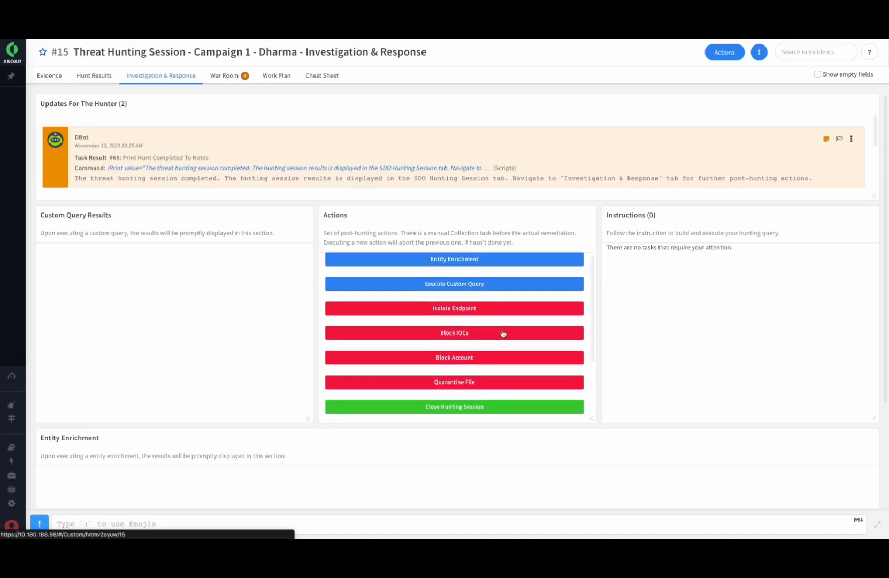
{"action": "left_click", "coordinate": [468, 260]}
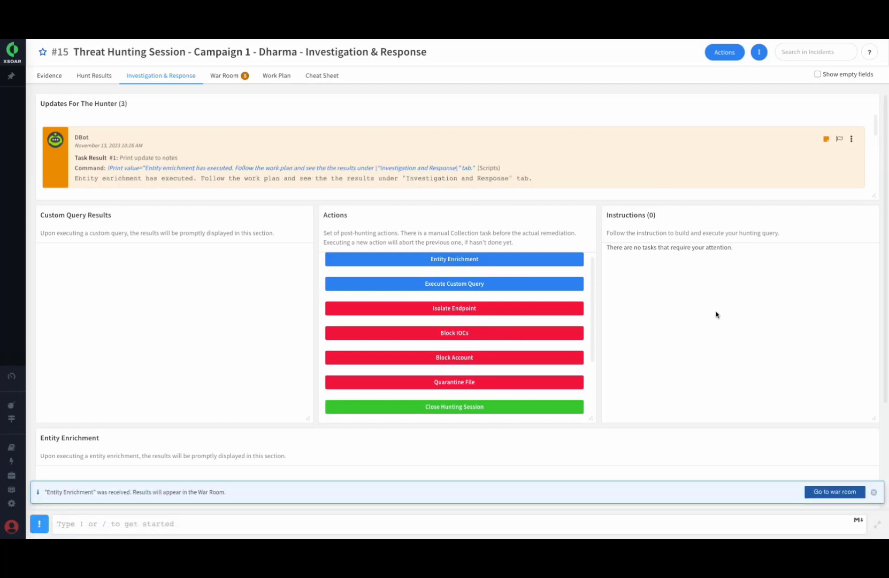
{"action": "left_click", "coordinate": [674, 282]}
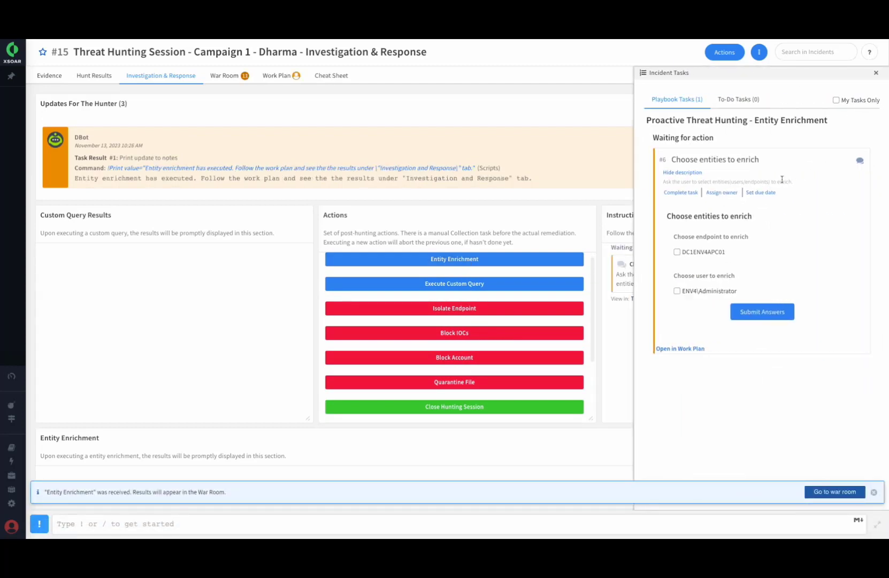
- Show the Account Enrichment - Generic v2.1 sub-playbook in the Work Plan without task details
{"action": "left_click", "coordinate": [876, 74]}
{"action": "left_click", "coordinate": [279, 76]}
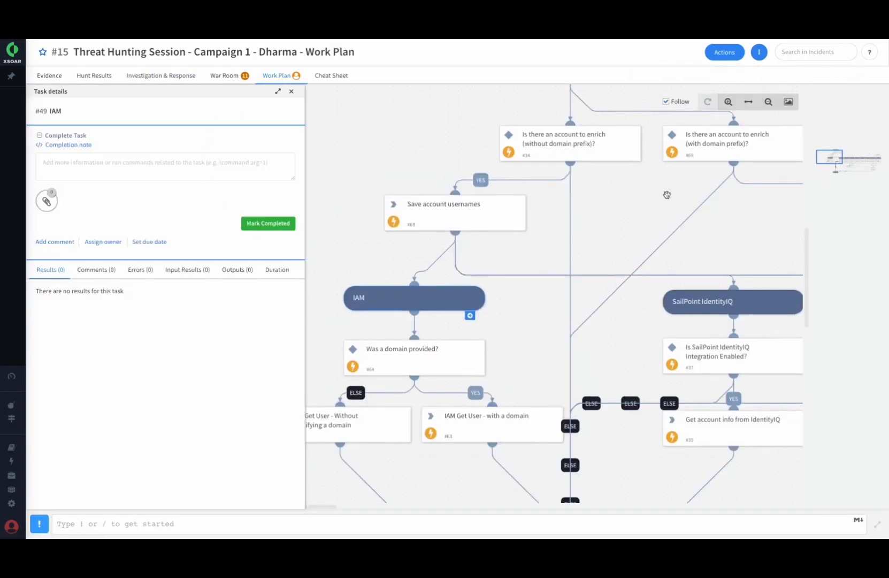
{"action": "left_click", "coordinate": [291, 90]}
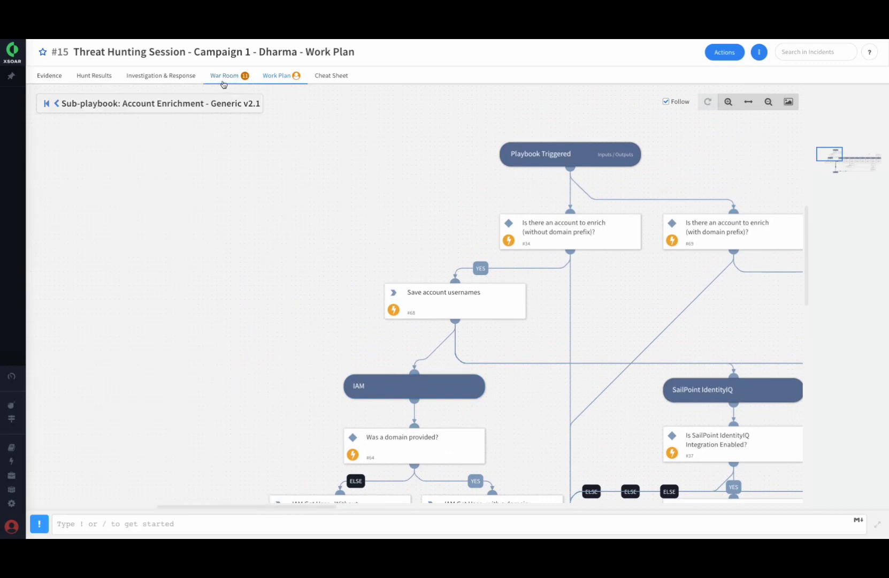
- Start Execute Custom Query and open its waiting query-request task
{"action": "left_click", "coordinate": [196, 77]}
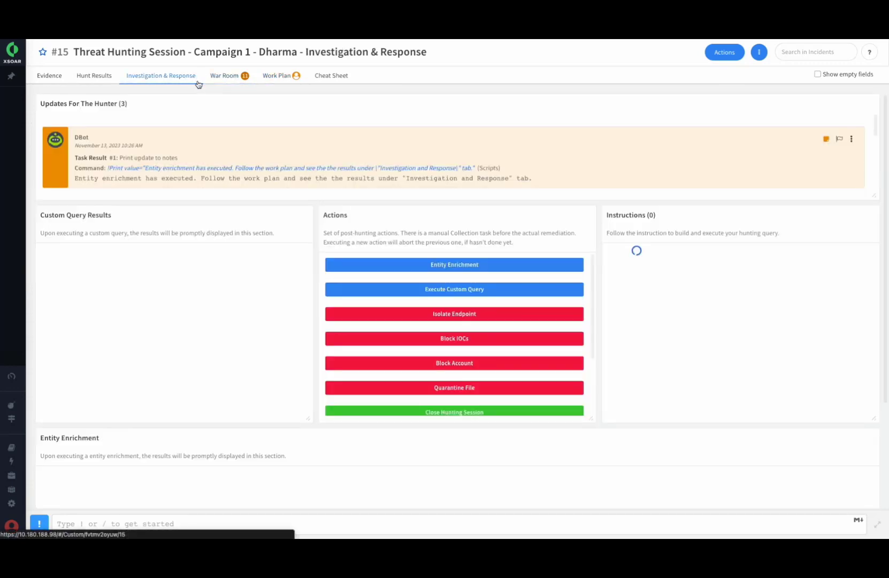
{"action": "left_click", "coordinate": [437, 293]}
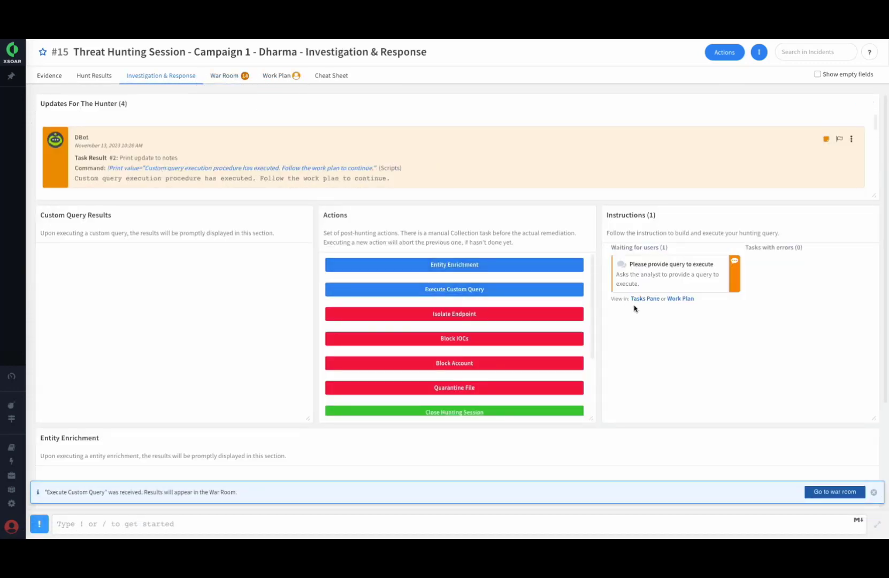
{"action": "left_click", "coordinate": [647, 281]}
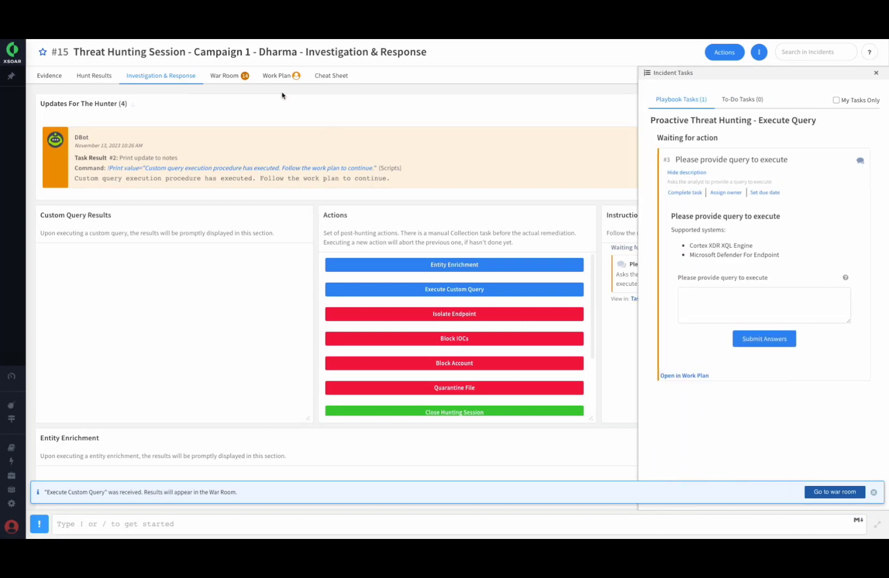
- Check the Cheat Sheet's sample XQL queries, then return and close the Incident Tasks panel
{"action": "left_click", "coordinate": [327, 79]}
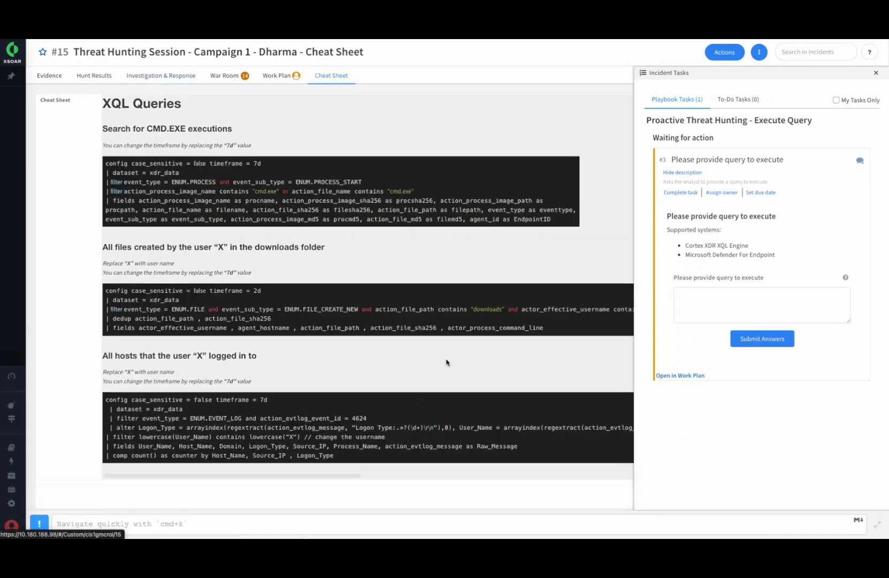
{"action": "left_click", "coordinate": [171, 79]}
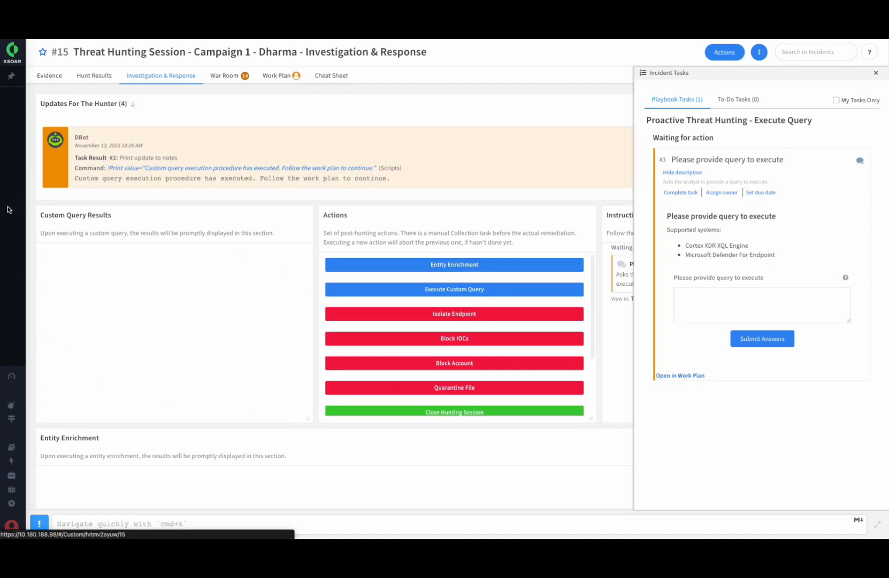
{"action": "left_click", "coordinate": [875, 72]}
{"action": "scroll", "coordinate": [470, 327], "scroll_direction": "down", "scroll_amount": 1}
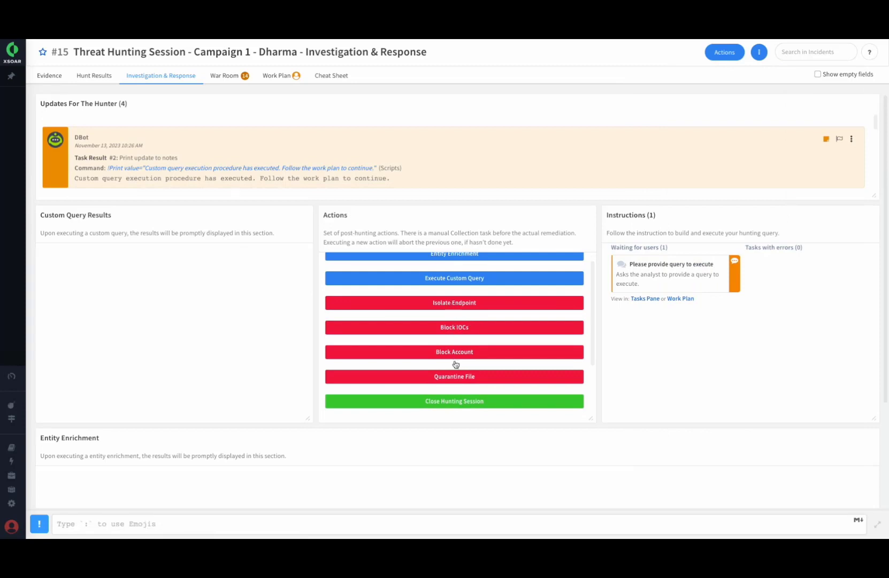
{"action": "scroll", "coordinate": [458, 373], "scroll_direction": "down", "scroll_amount": 1}
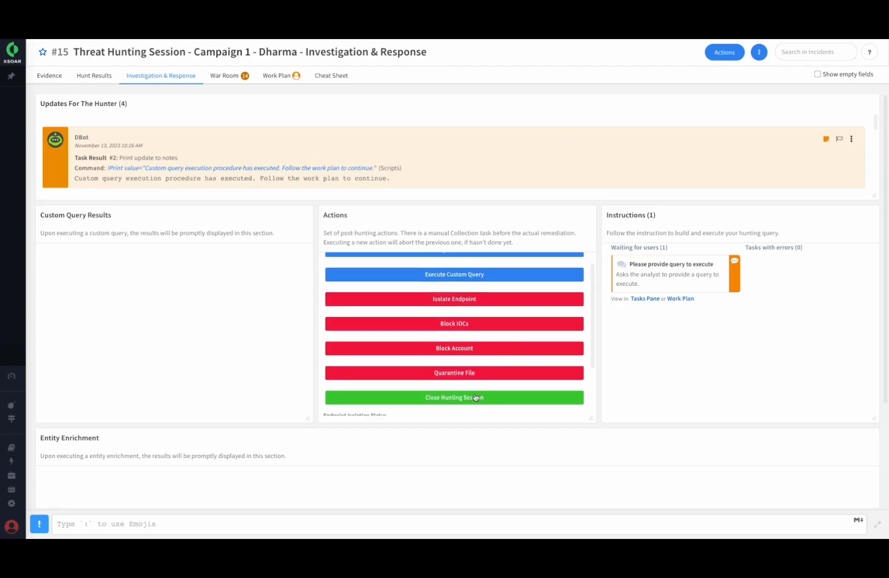
{"action": "scroll", "coordinate": [559, 384], "scroll_direction": "down", "scroll_amount": 1}
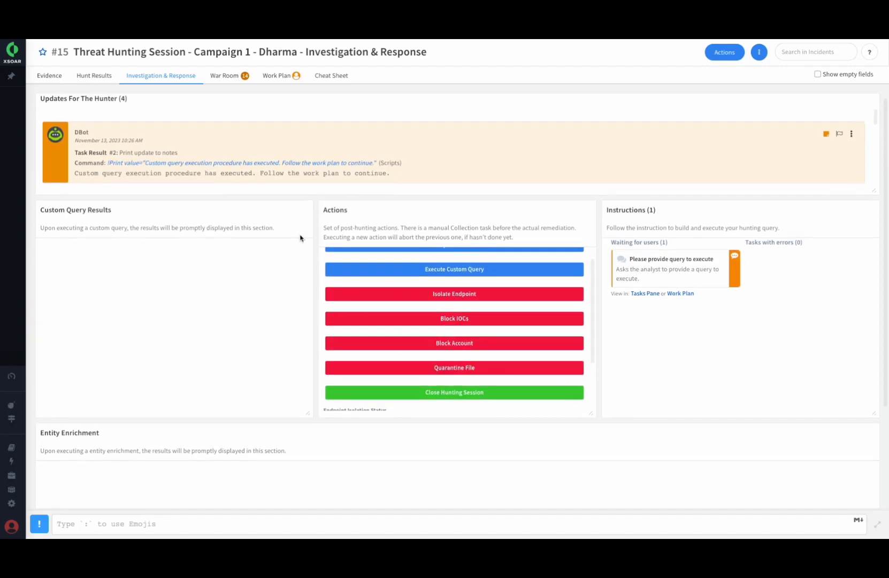
{"action": "scroll", "coordinate": [468, 374], "scroll_direction": "down", "scroll_amount": 1}
{"action": "scroll", "coordinate": [467, 390], "scroll_direction": "up", "scroll_amount": 2}
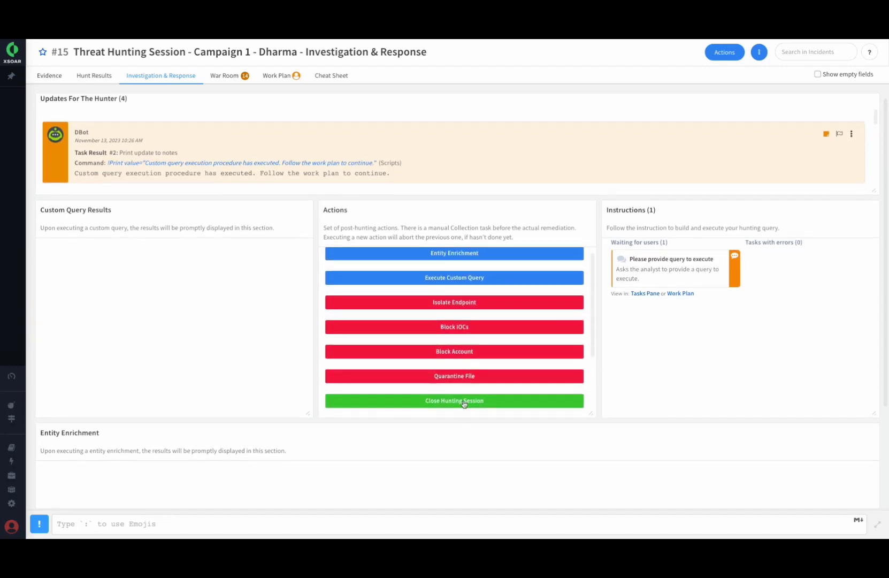
- Start closing the hunting session with Close Hunting Session
{"action": "left_click", "coordinate": [463, 401]}
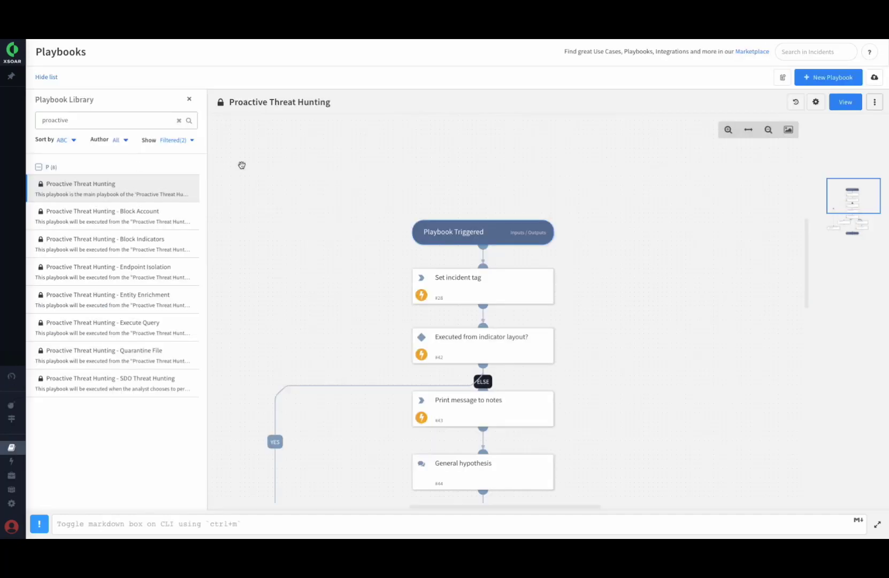
- Review the Playbook Triggered node's inputs and outputs, then save them
{"action": "left_click", "coordinate": [443, 233]}
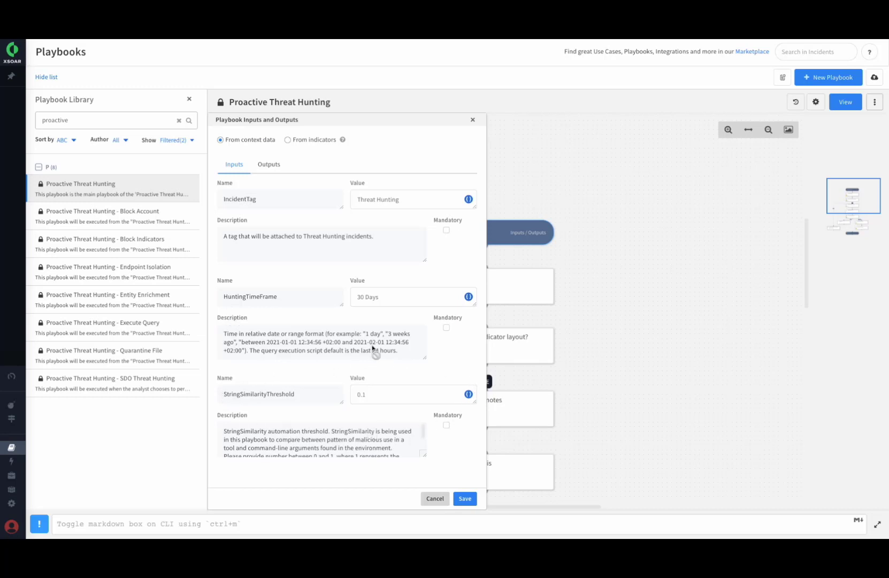
{"action": "left_click", "coordinate": [465, 498]}
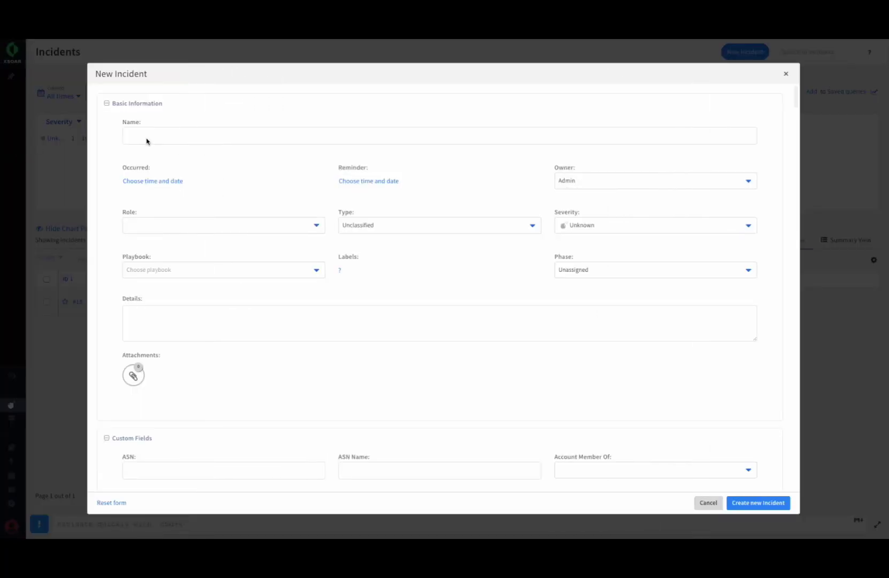
- Create a new incident named 'Freestyle' of type Proactive Threat Hunting
{"action": "left_click", "coordinate": [152, 134]}
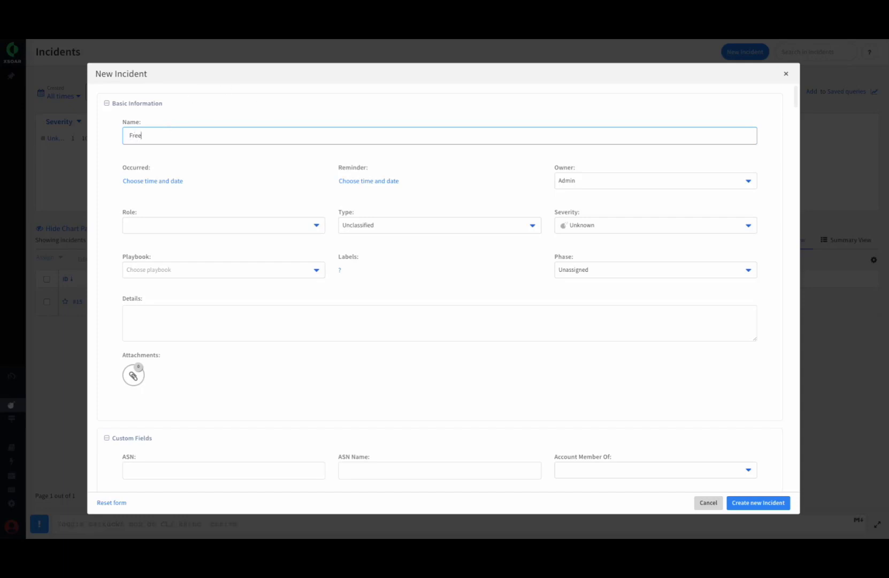
{"action": "left_click", "coordinate": [375, 225]}
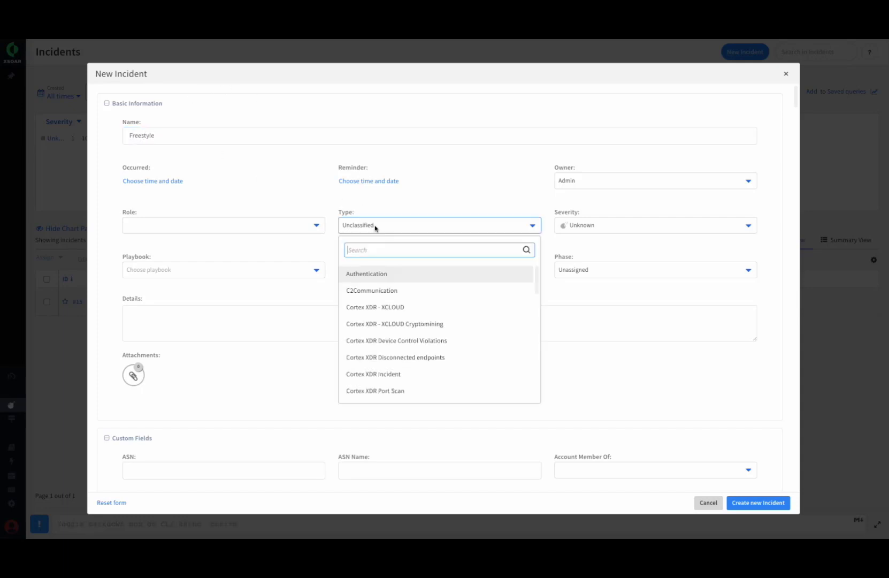
{"action": "type", "text": "pro"}
{"action": "left_click", "coordinate": [377, 273]}
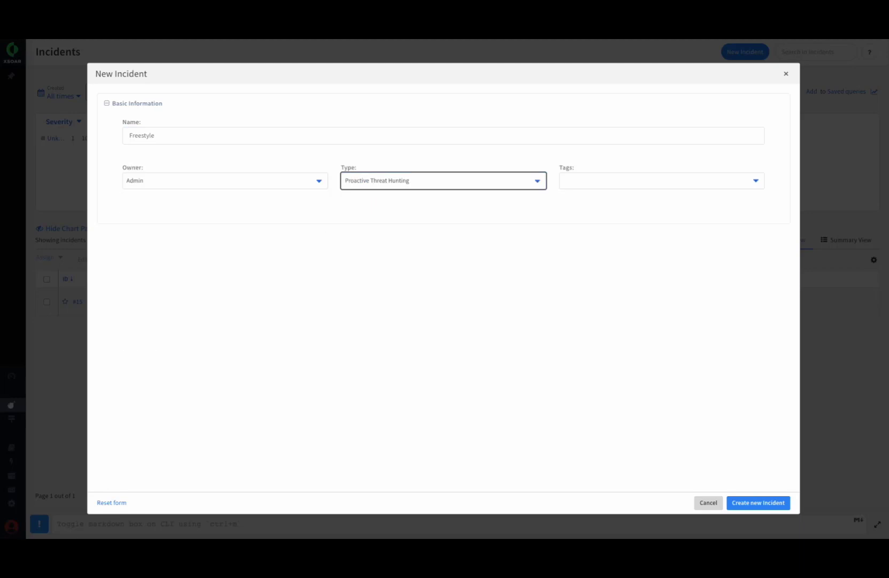
{"action": "left_click", "coordinate": [752, 503]}
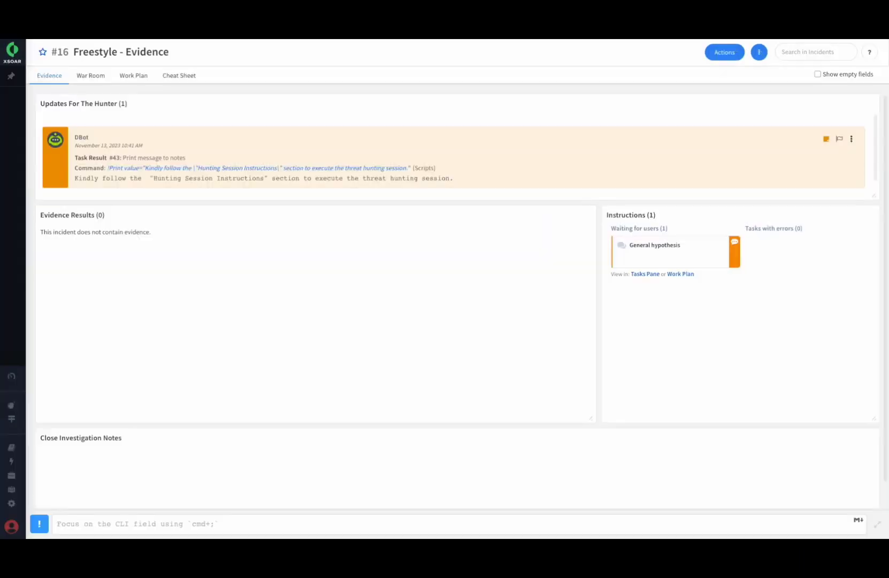
- Answer the General hypothesis task with Freestyle Hunt and submit
{"action": "left_click", "coordinate": [661, 254]}
{"action": "left_click", "coordinate": [678, 245]}
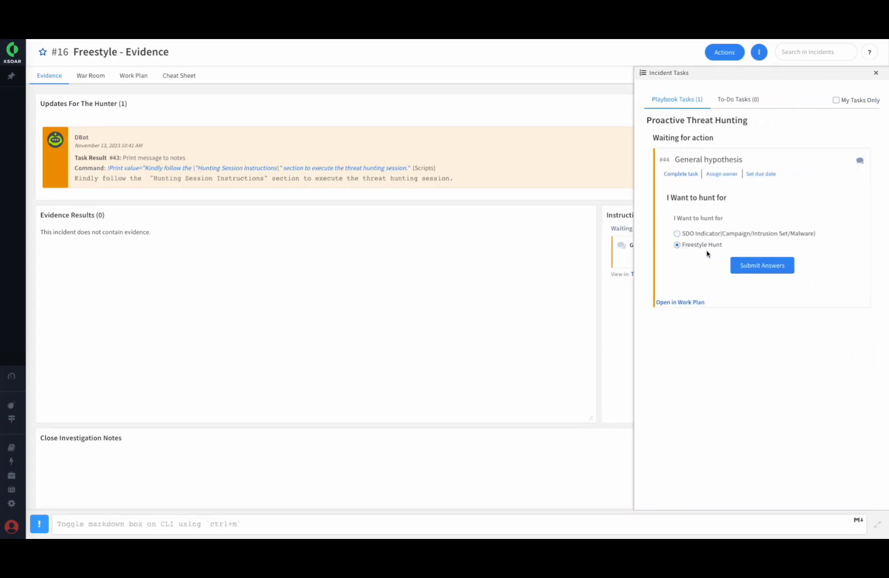
{"action": "left_click", "coordinate": [762, 271]}
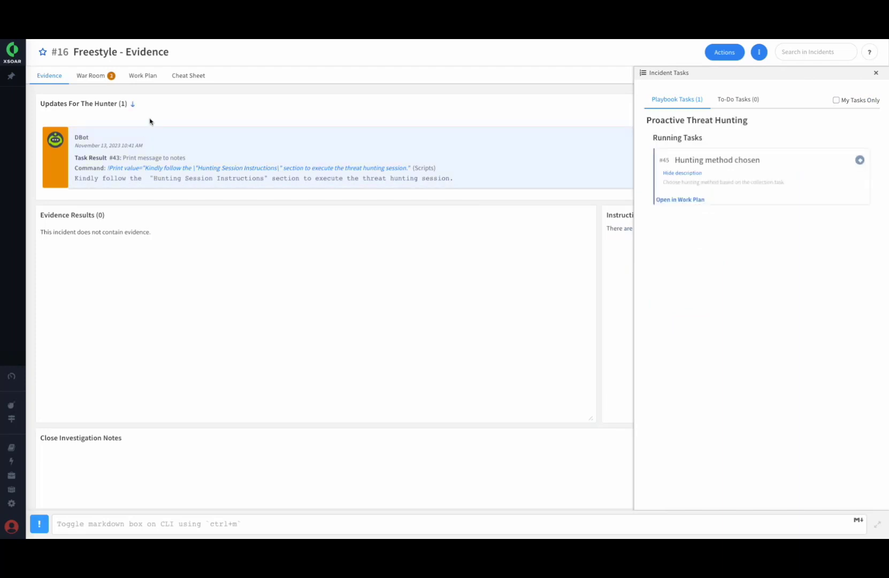
- On the Freestyle Hunting tab, run Search And Block Software, check its software name and timeframe request, then run Upload & Block IOCs
{"action": "left_click", "coordinate": [99, 76]}
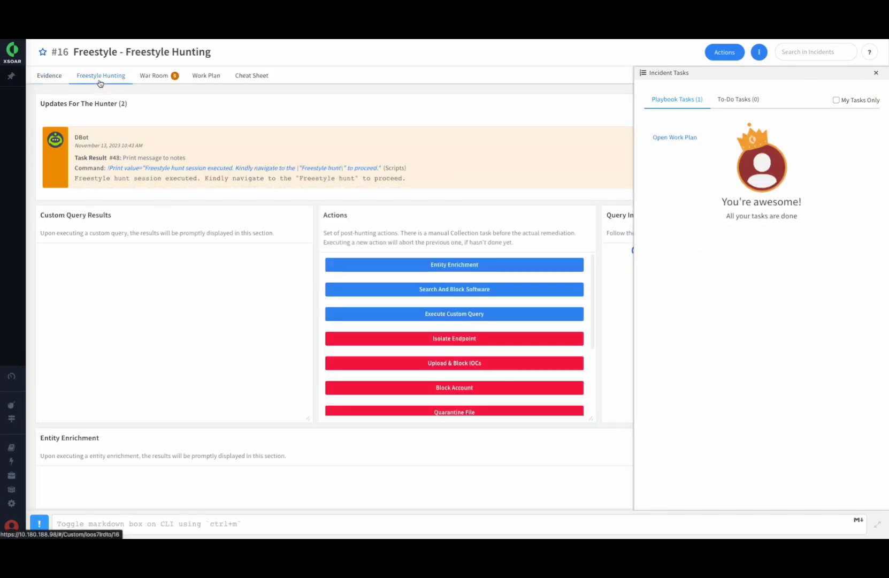
{"action": "left_click", "coordinate": [876, 74]}
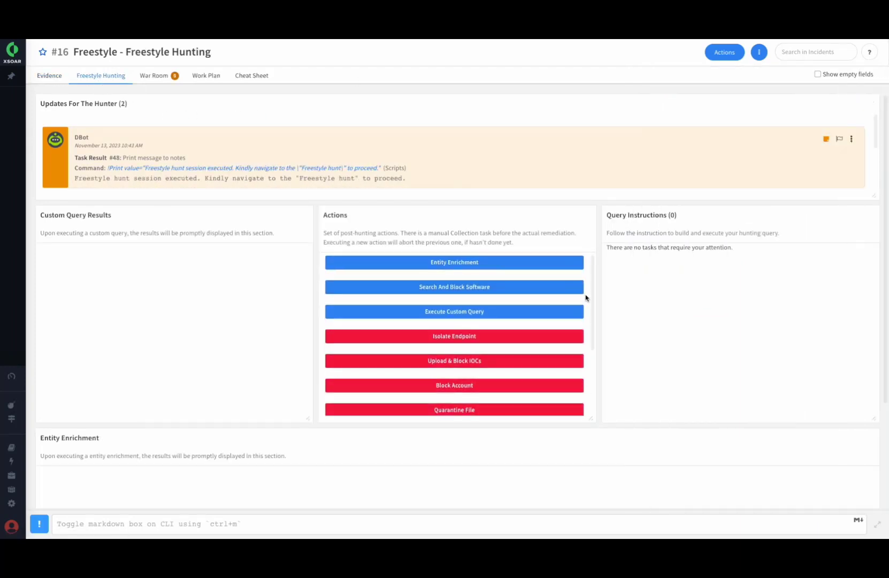
{"action": "scroll", "coordinate": [591, 282], "scroll_direction": "down", "scroll_amount": 2}
{"action": "left_click_drag", "start_coordinate": [594, 305], "coordinate": [591, 278]}
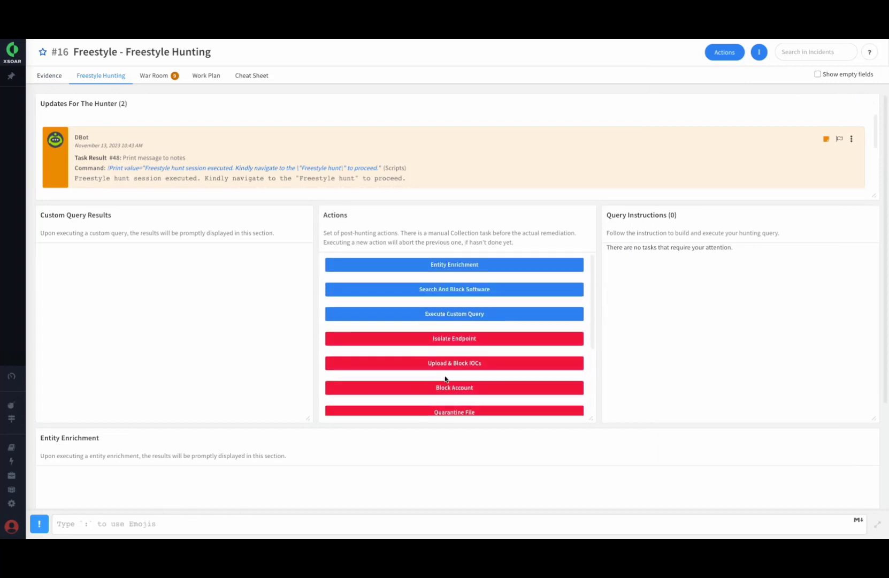
{"action": "left_click", "coordinate": [442, 291]}
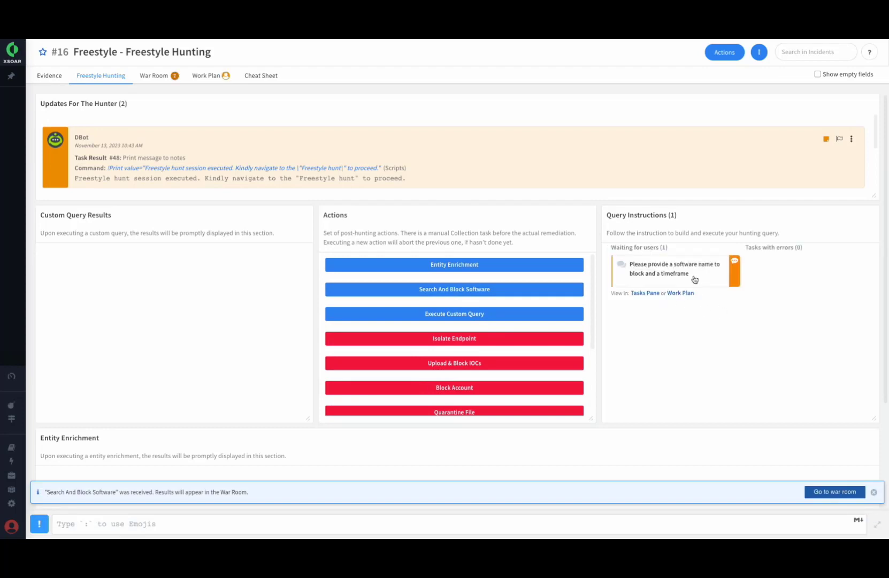
{"action": "left_click", "coordinate": [694, 279]}
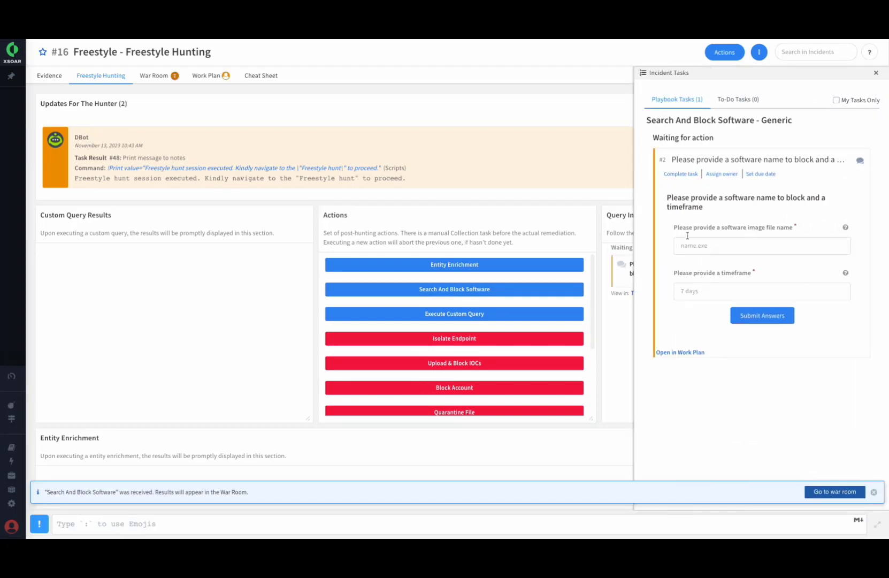
{"action": "left_click", "coordinate": [875, 73]}
{"action": "left_click", "coordinate": [477, 364]}
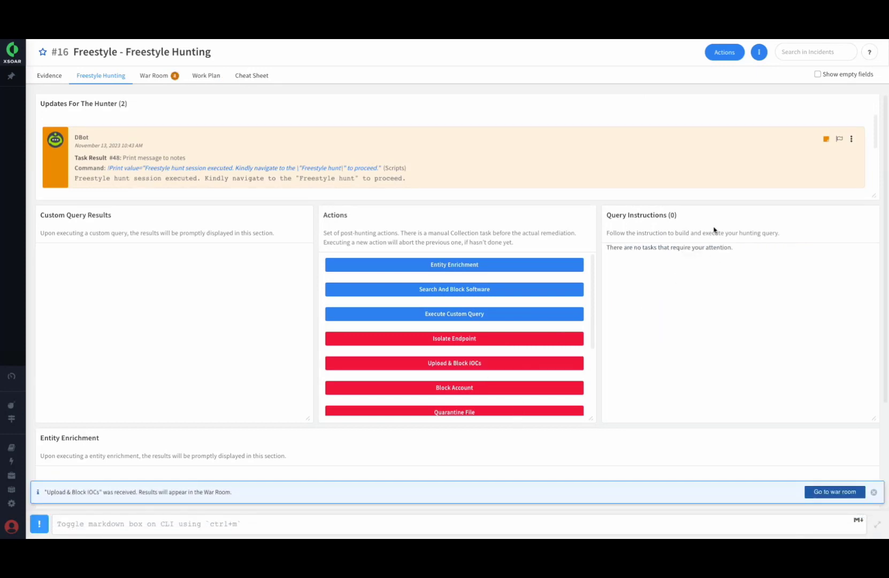